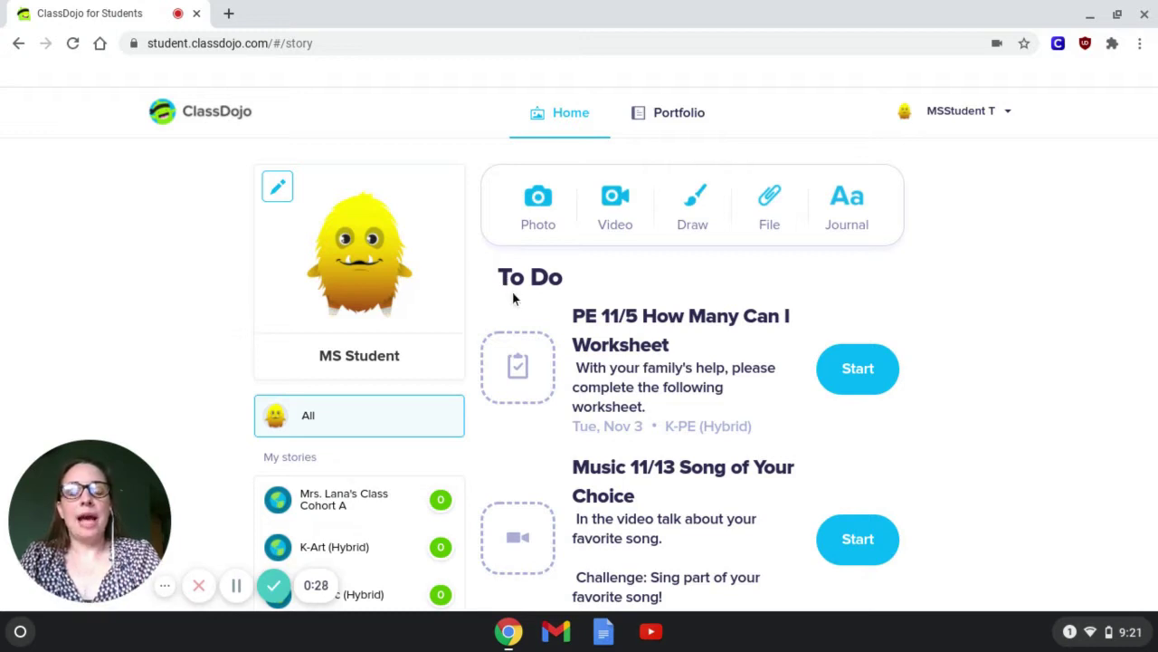
Look through the To Do activities and the class Stories posts on the student home page.
scroll(647, 364, down, 1)
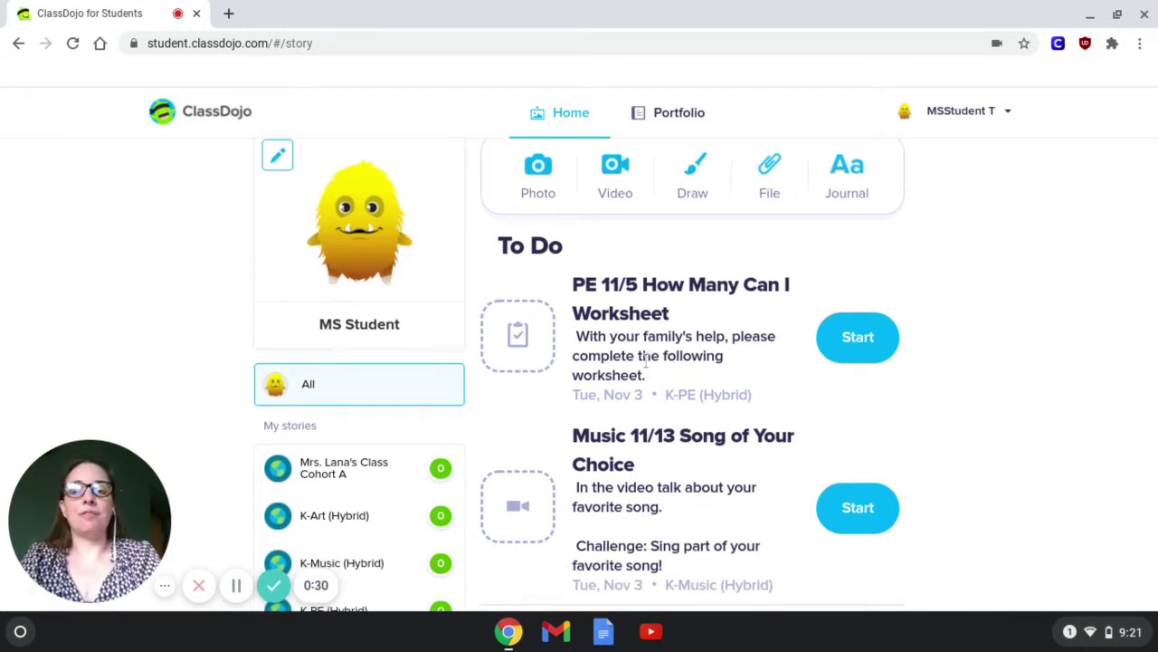
scroll(646, 360, down, 1)
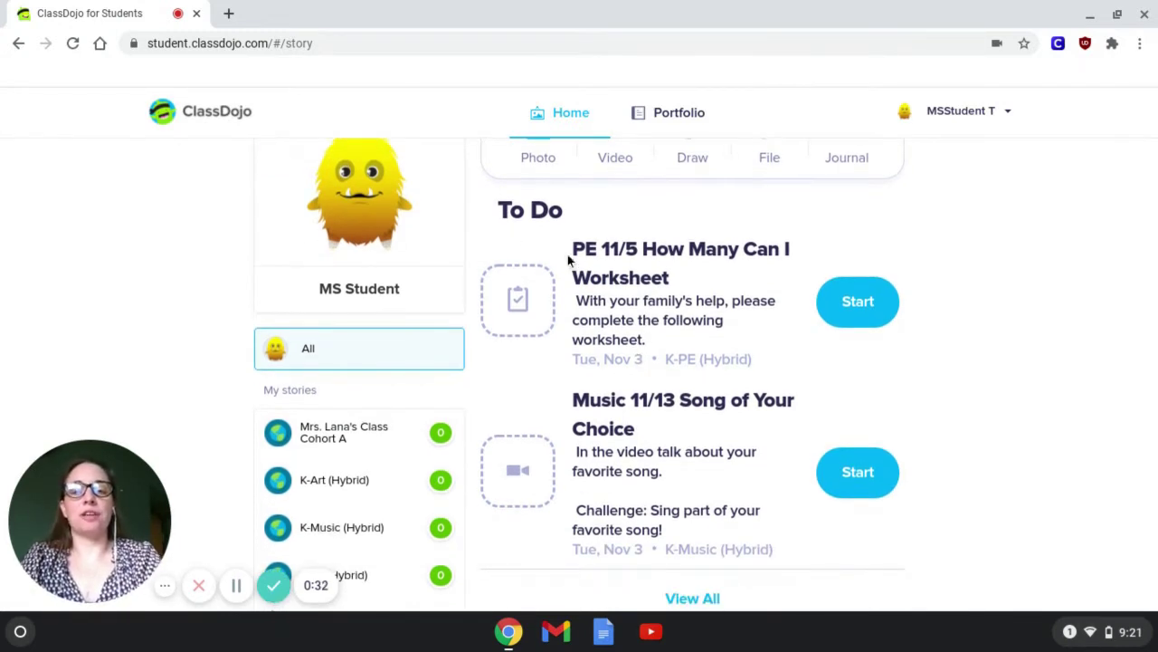
scroll(605, 401, down, 3)
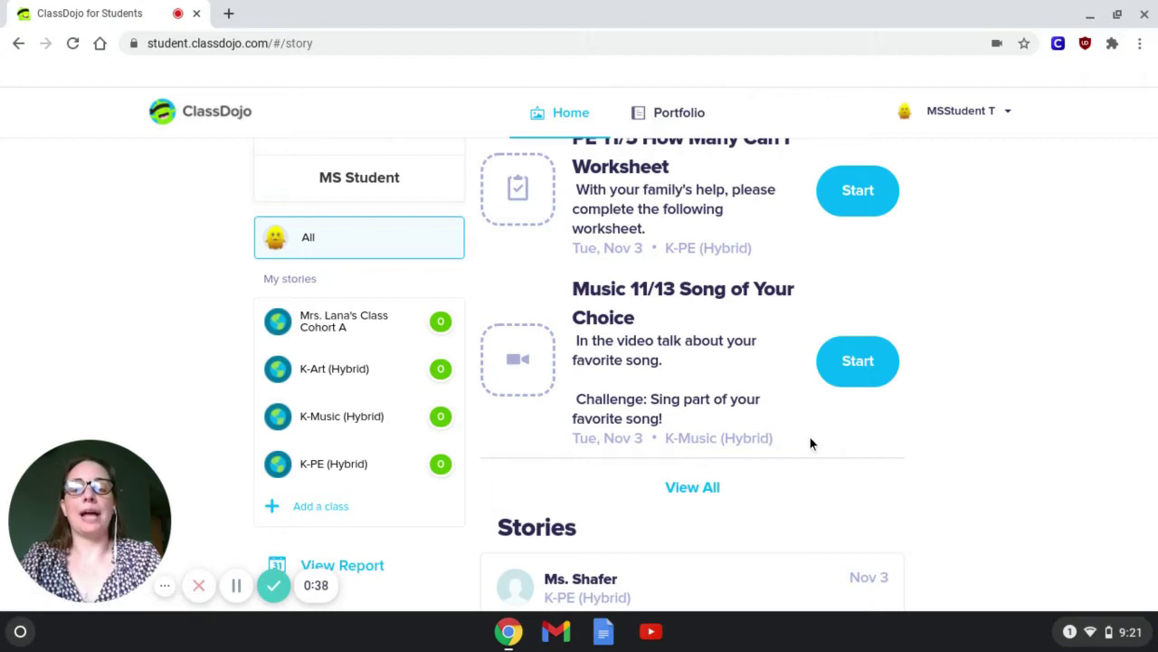
scroll(786, 447, down, 4)
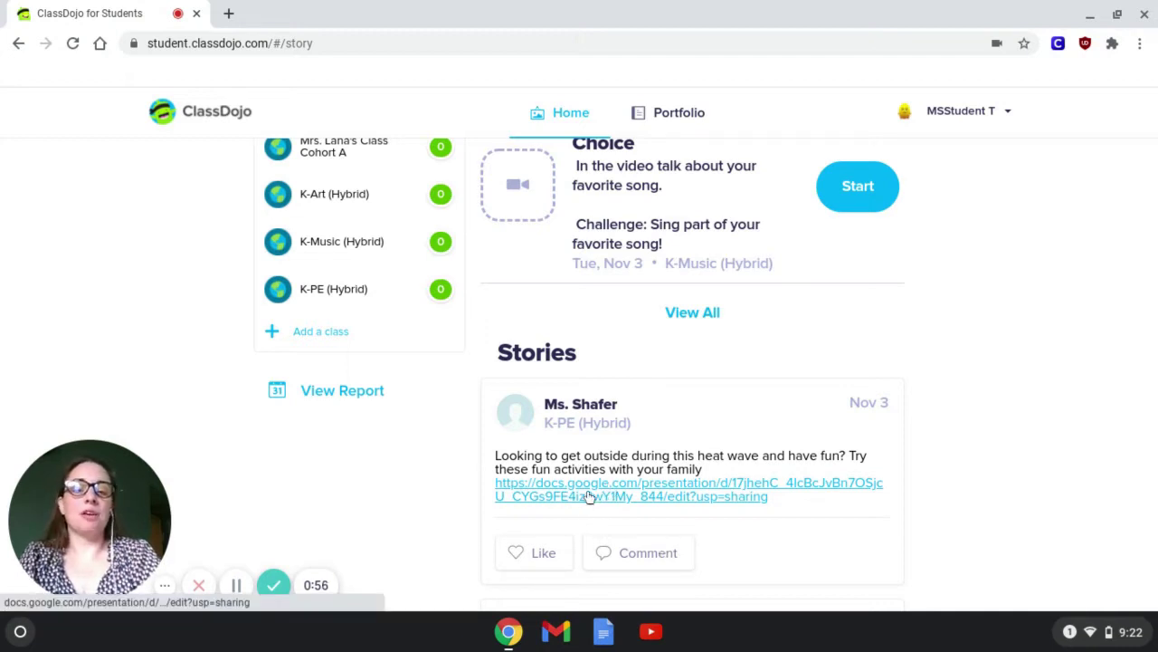
scroll(589, 494, down, 2)
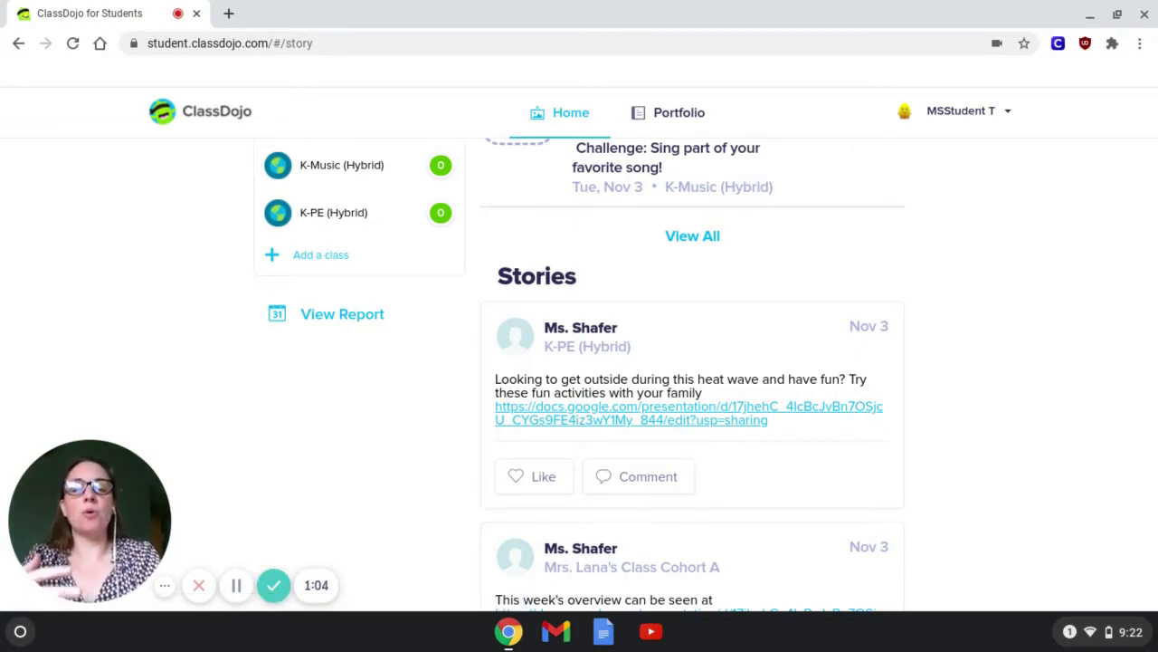
scroll(943, 366, down, 3)
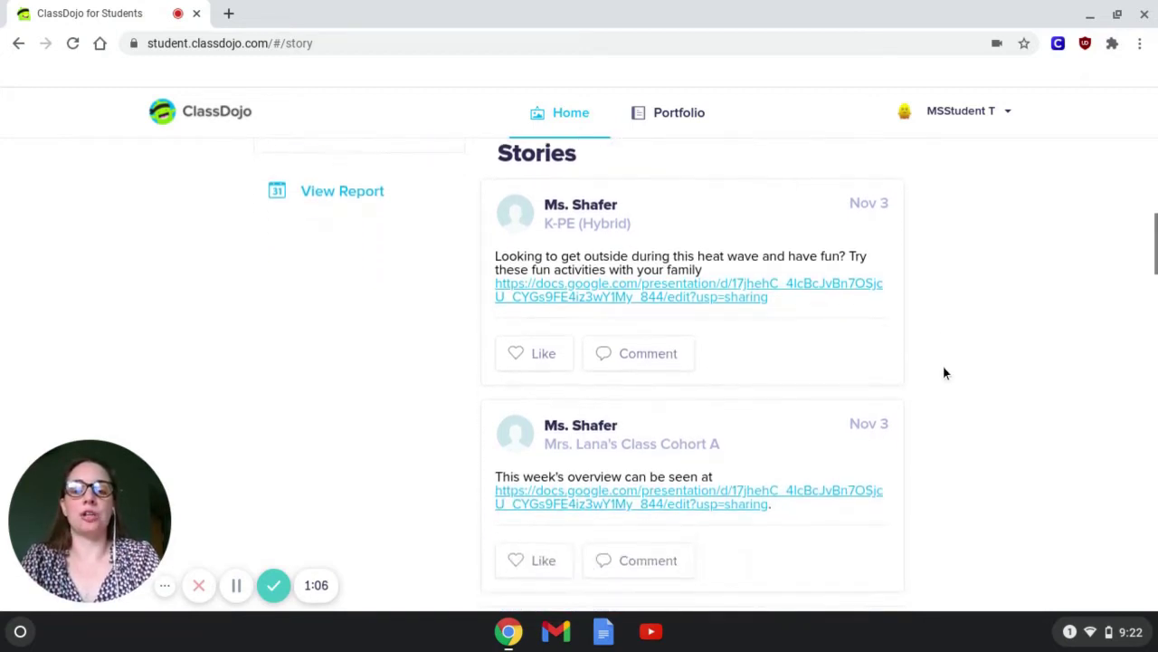
scroll(943, 373, down, 2)
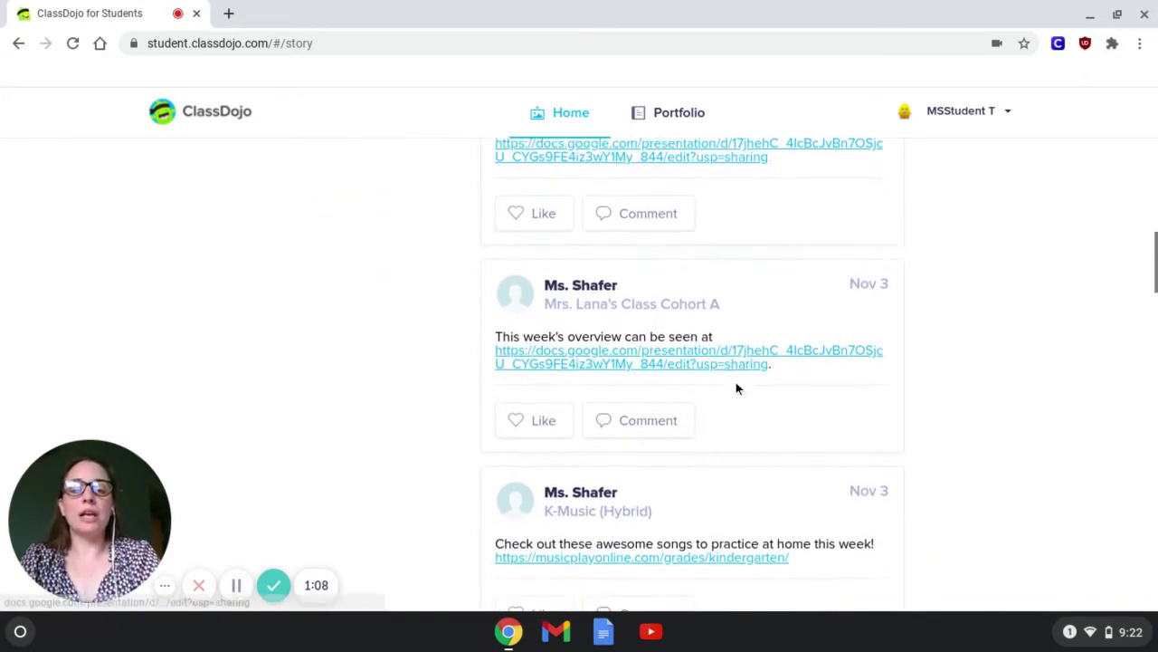
scroll(814, 394, up, 5)
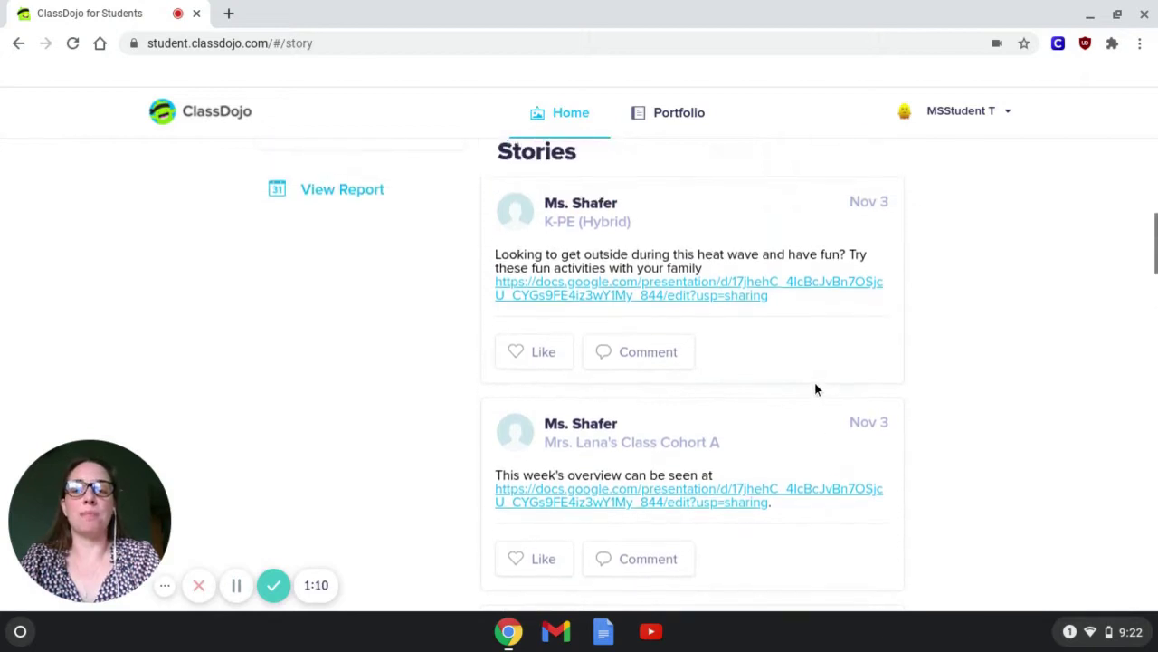
scroll(816, 392, up, 2)
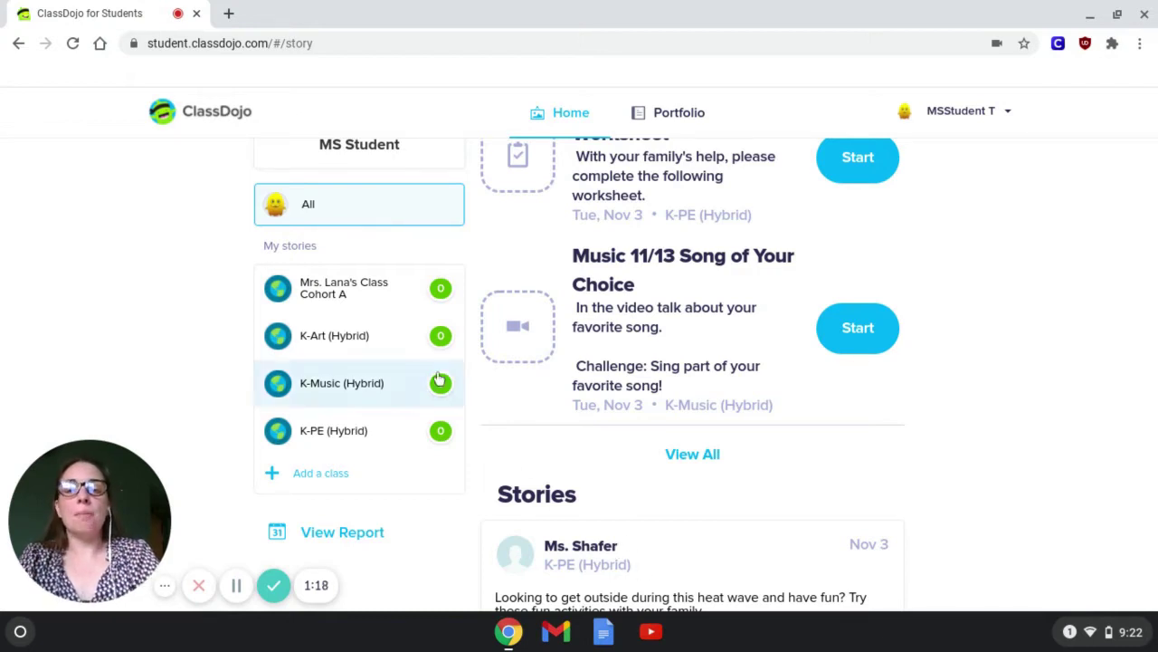
Filter the stories to the Cohort A homeroom class and review its point totals and posts.
click(318, 286)
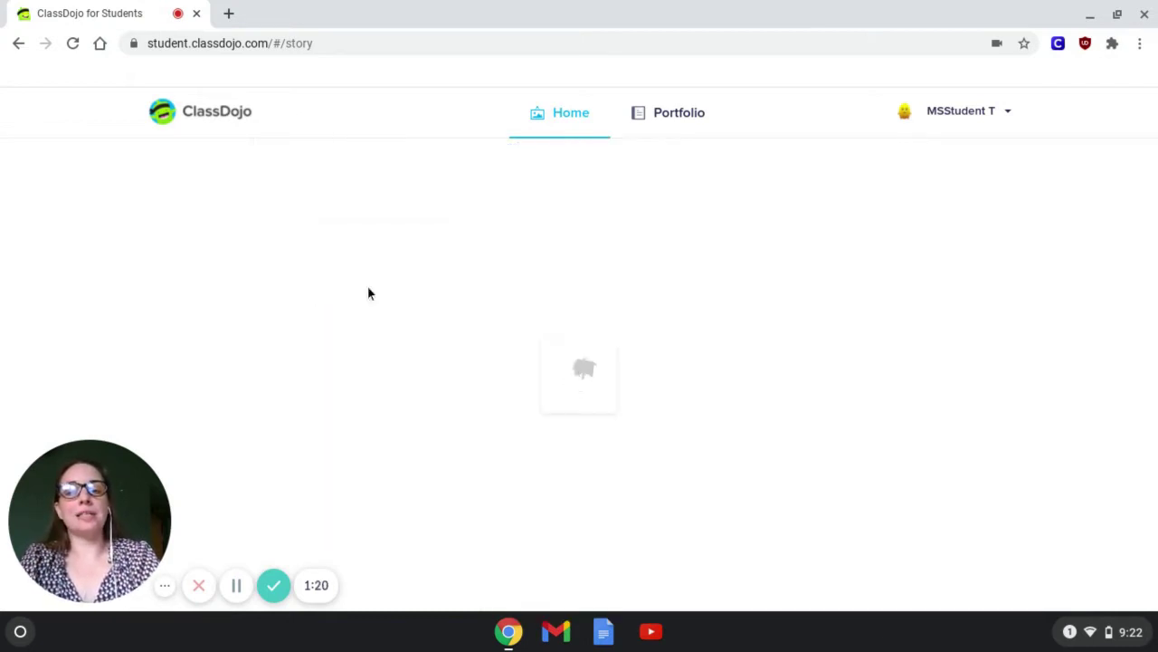
scroll(724, 510, down, 2)
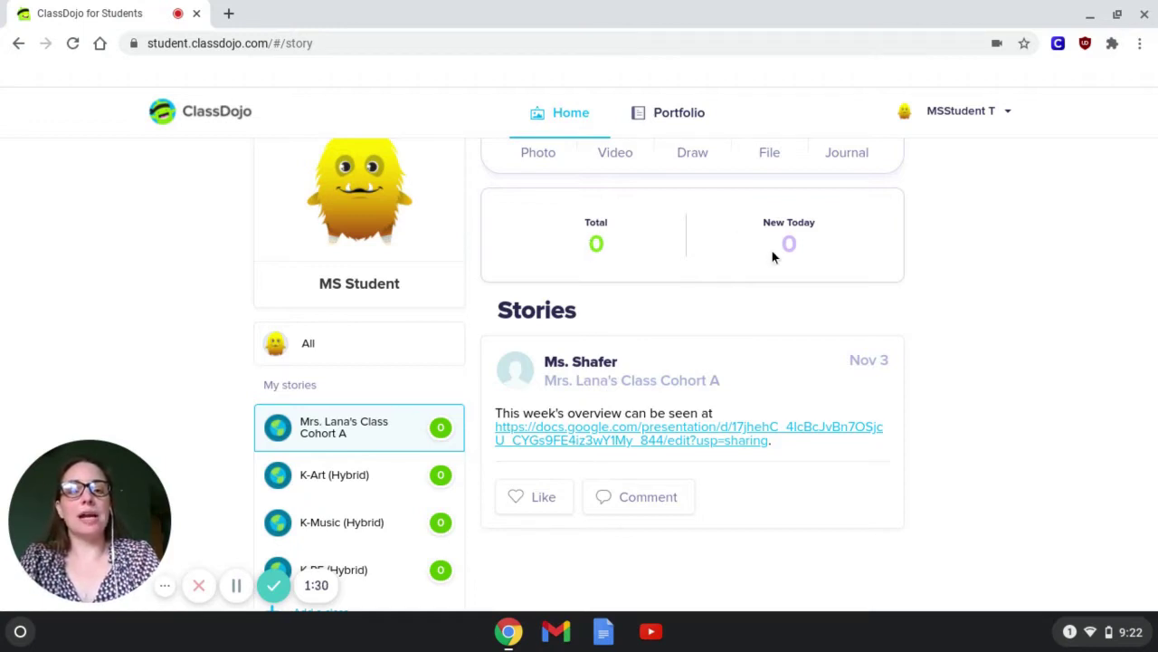
scroll(408, 497, up, 1)
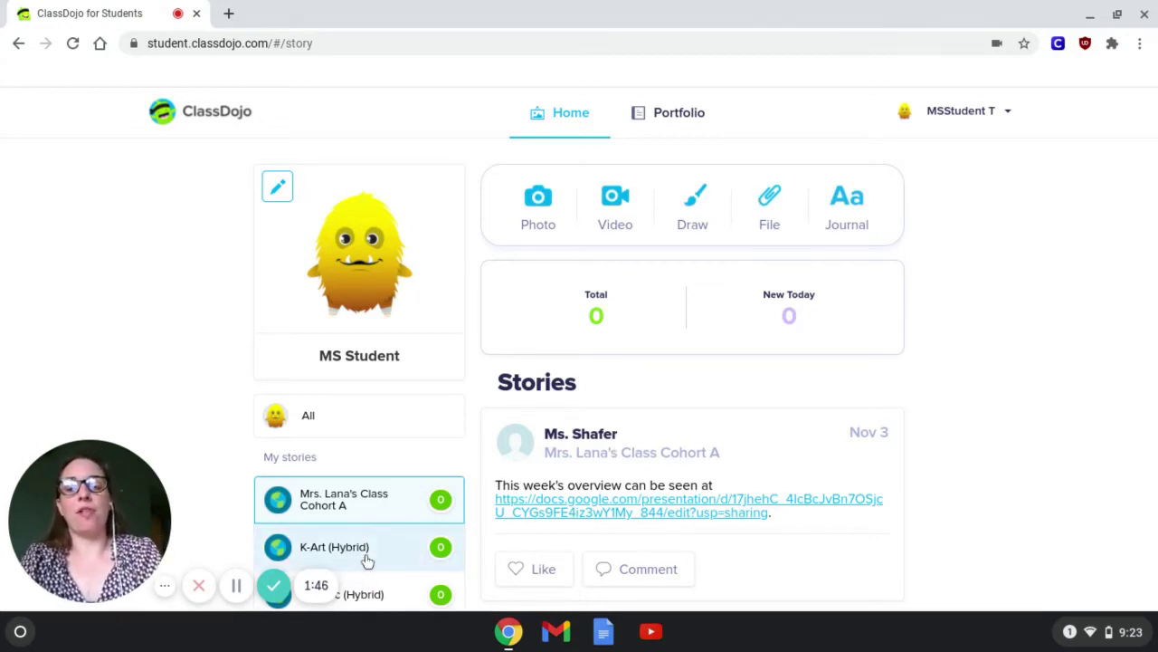
scroll(366, 542, down, 1)
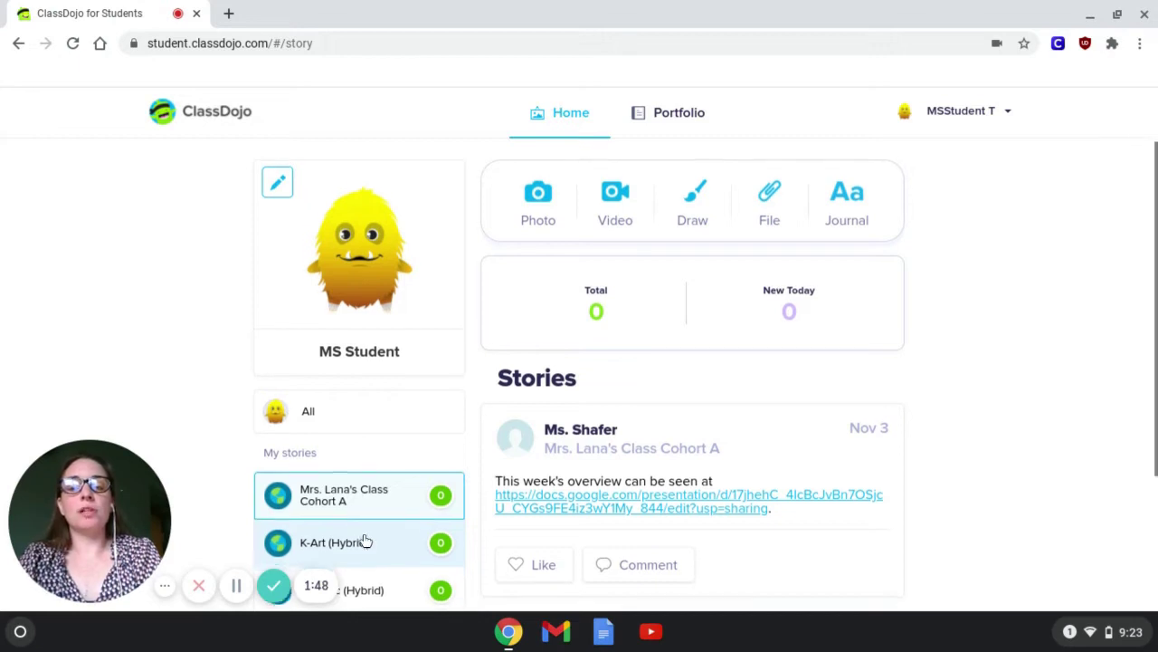
scroll(366, 541, down, 2)
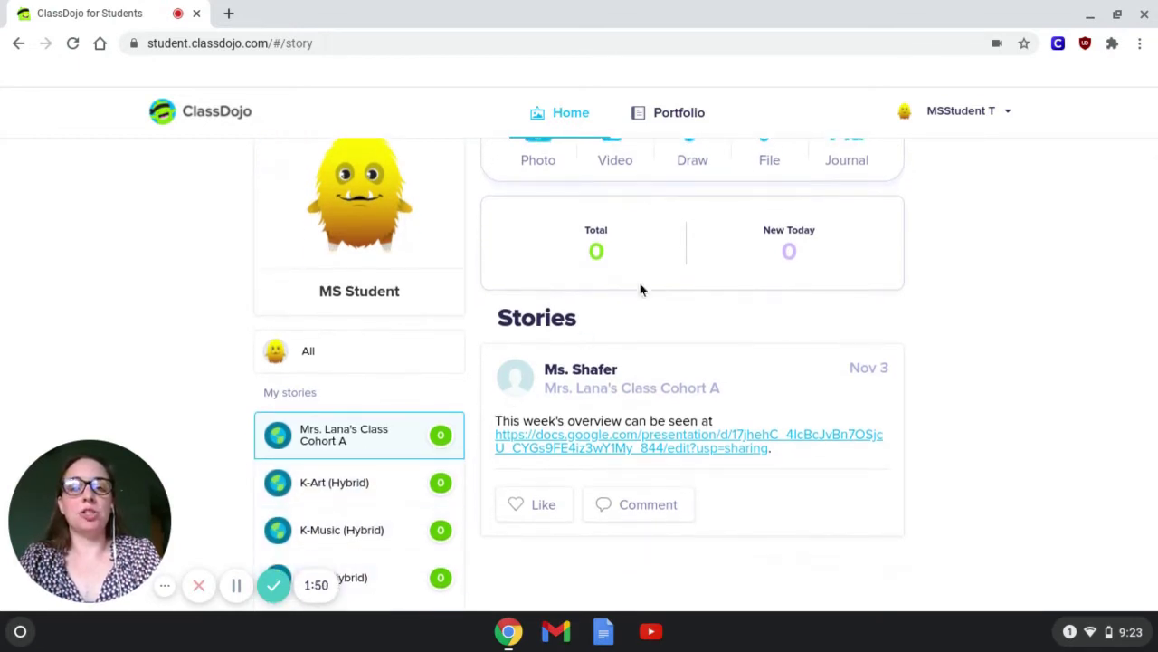
View the K-Art (Hybrid) class story, return to All, and look over the combined to-dos and stories.
click(342, 487)
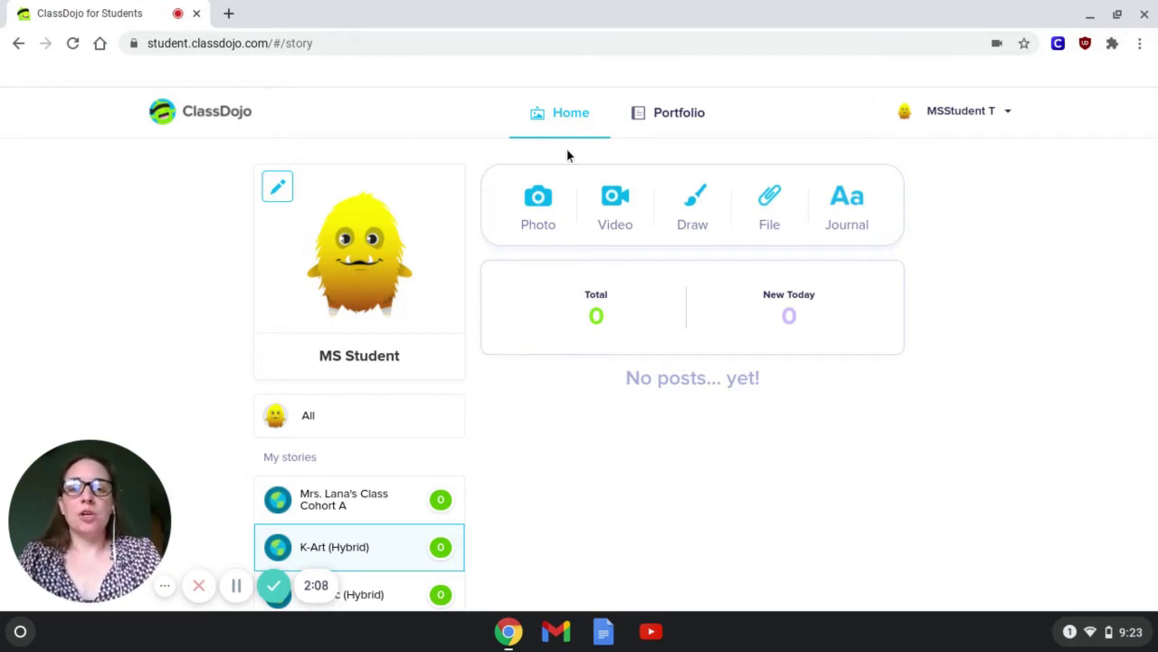
click(291, 423)
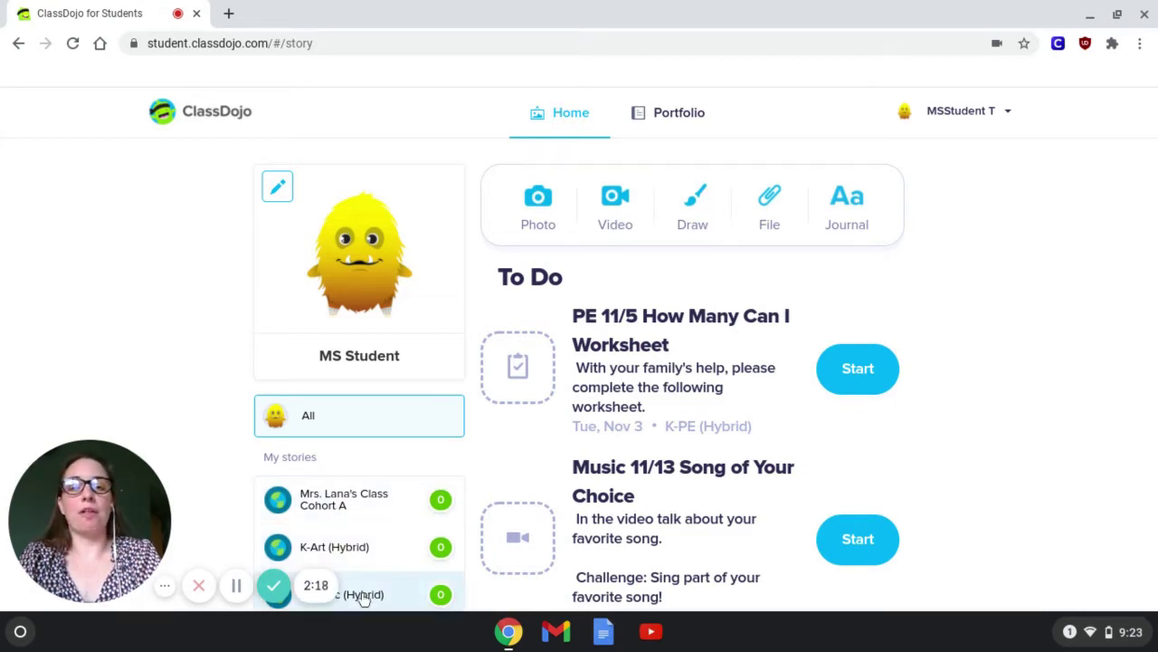
scroll(686, 482, down, 3)
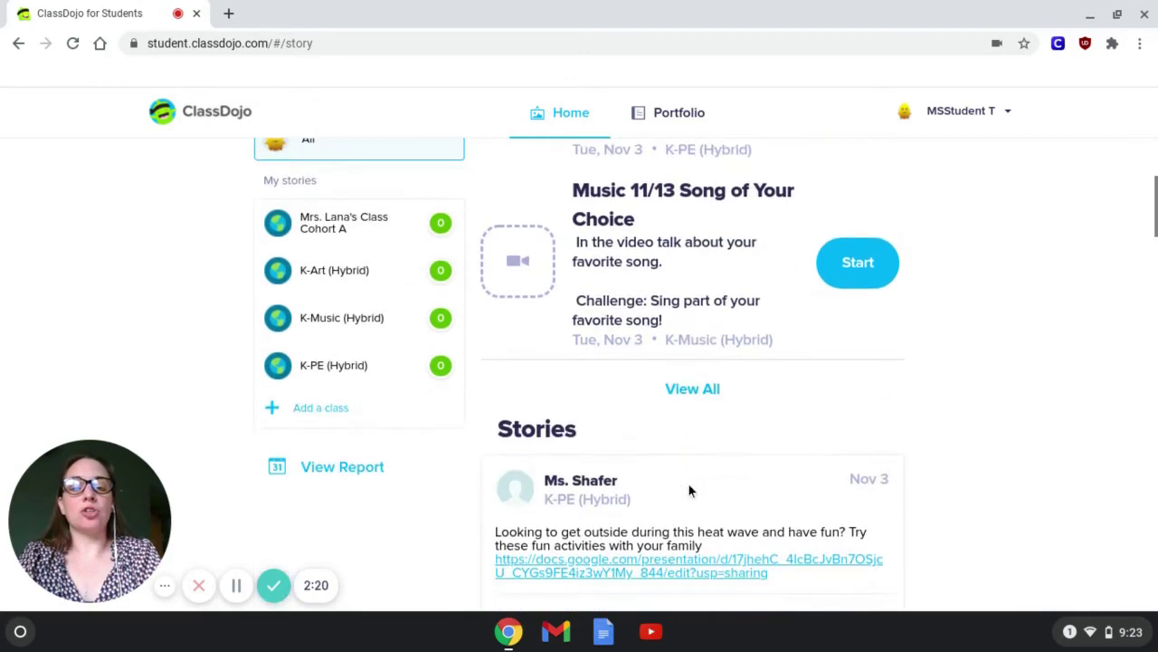
scroll(689, 490, down, 2)
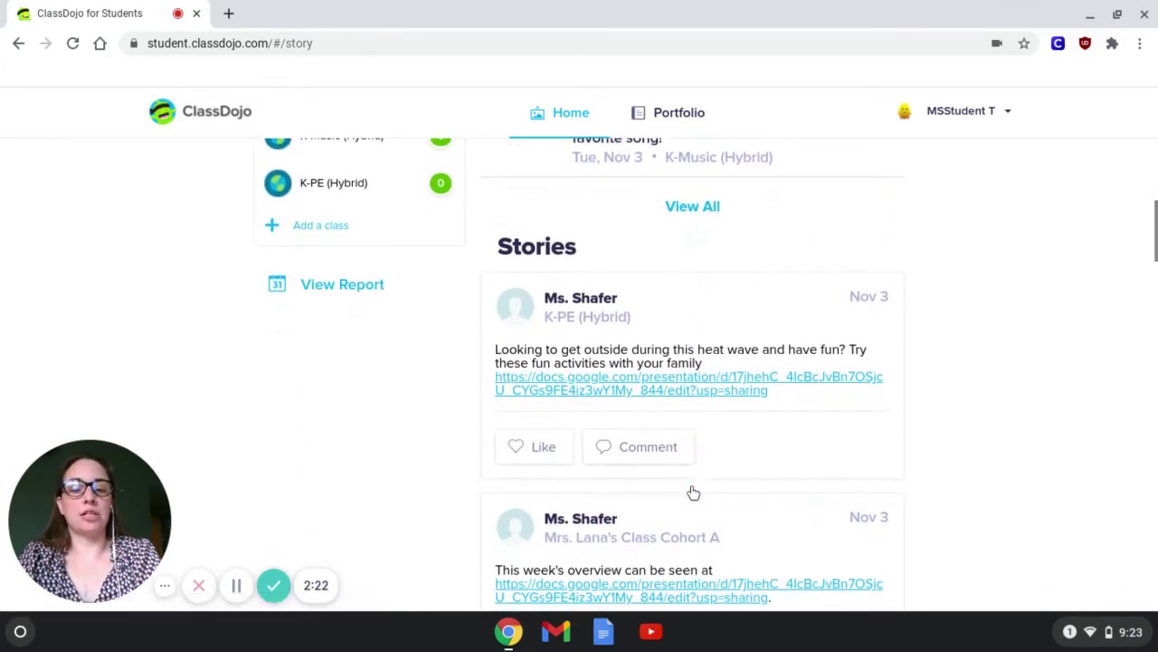
scroll(689, 490, up, 2)
scroll(688, 492, up, 3)
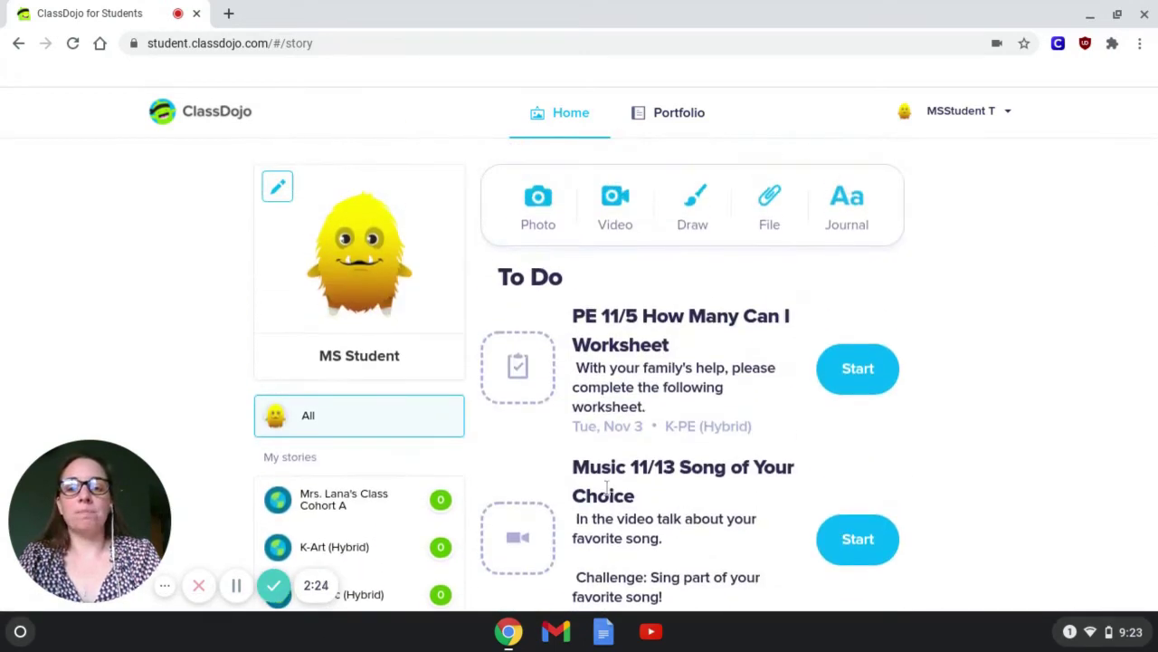
Open the student's Portfolio and review the assigned To Do activities and their response types.
click(672, 123)
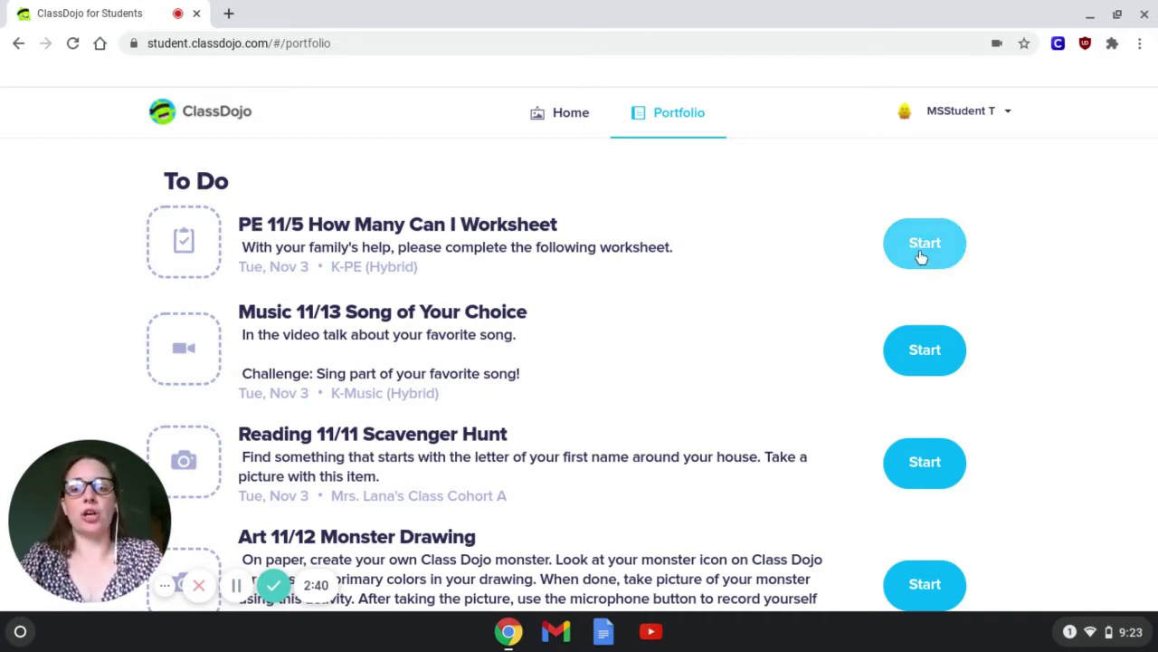
scroll(652, 345, down, 1)
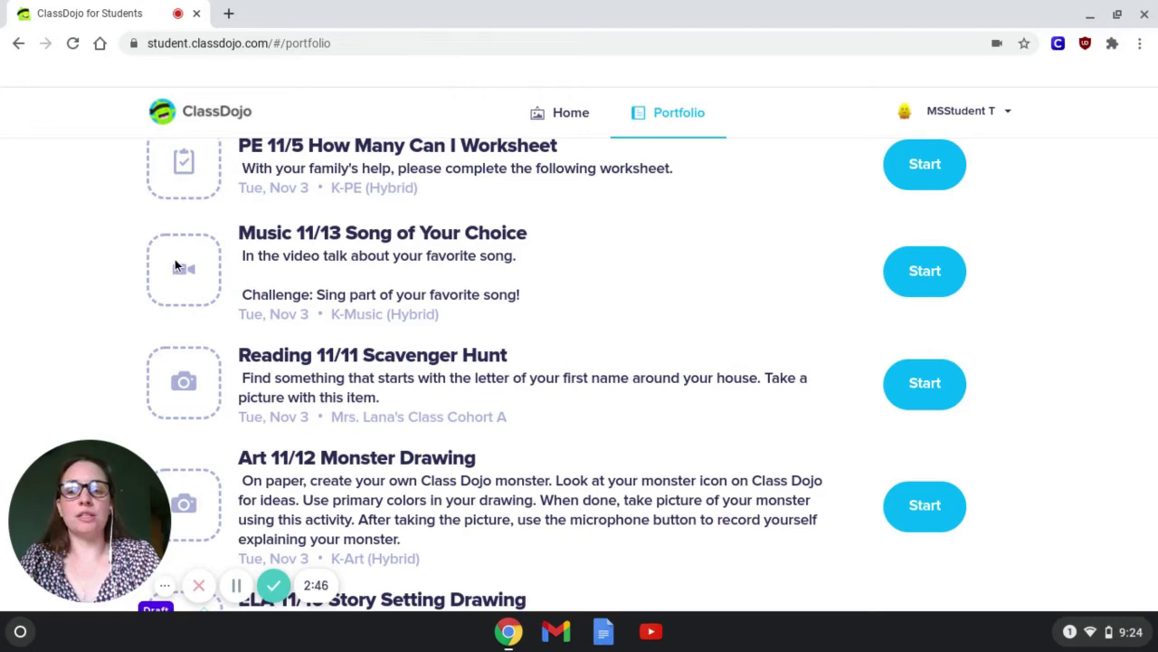
scroll(180, 361, down, 1)
scroll(192, 355, down, 1)
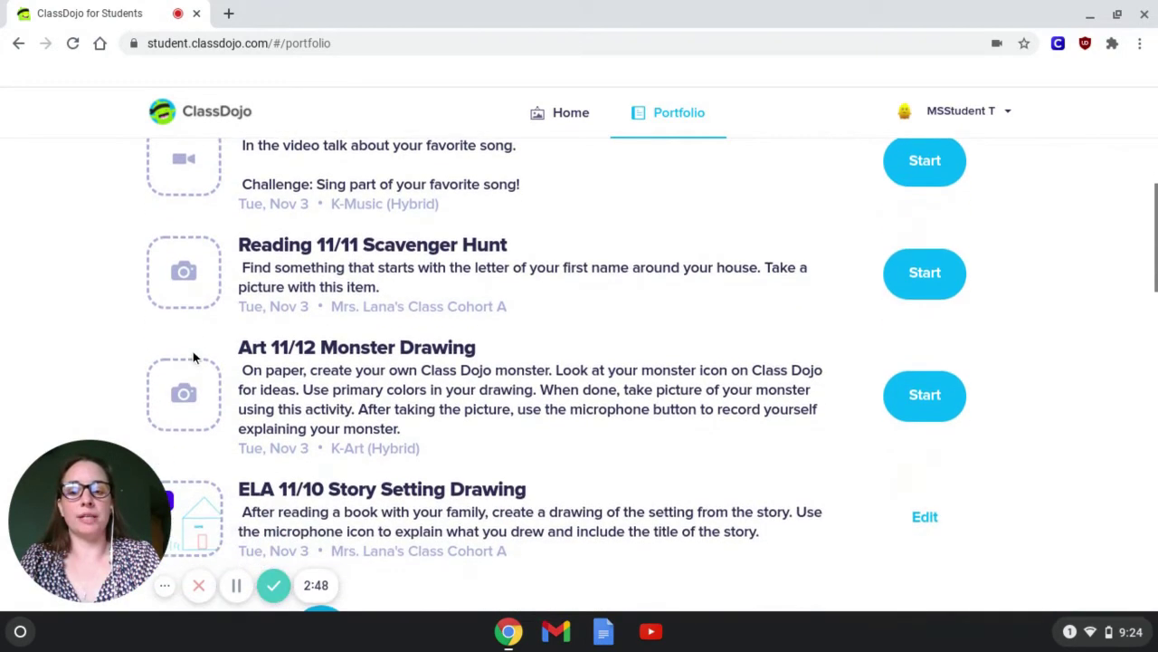
scroll(214, 353, up, 1)
scroll(219, 371, down, 1)
scroll(216, 438, up, 1)
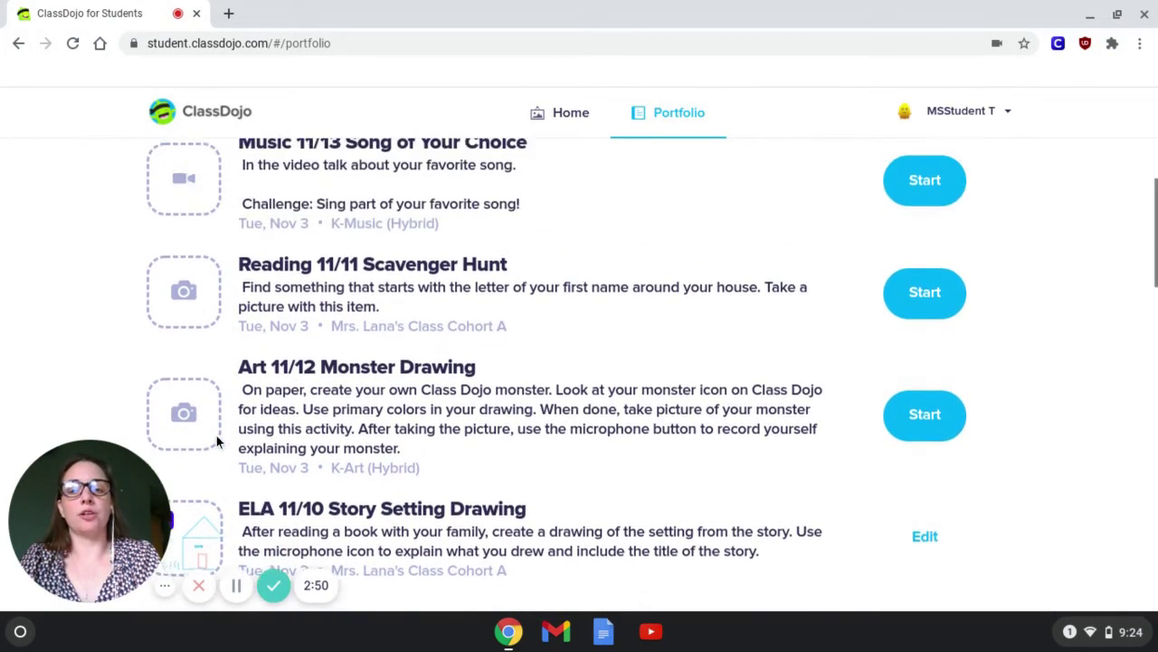
scroll(216, 436, up, 2)
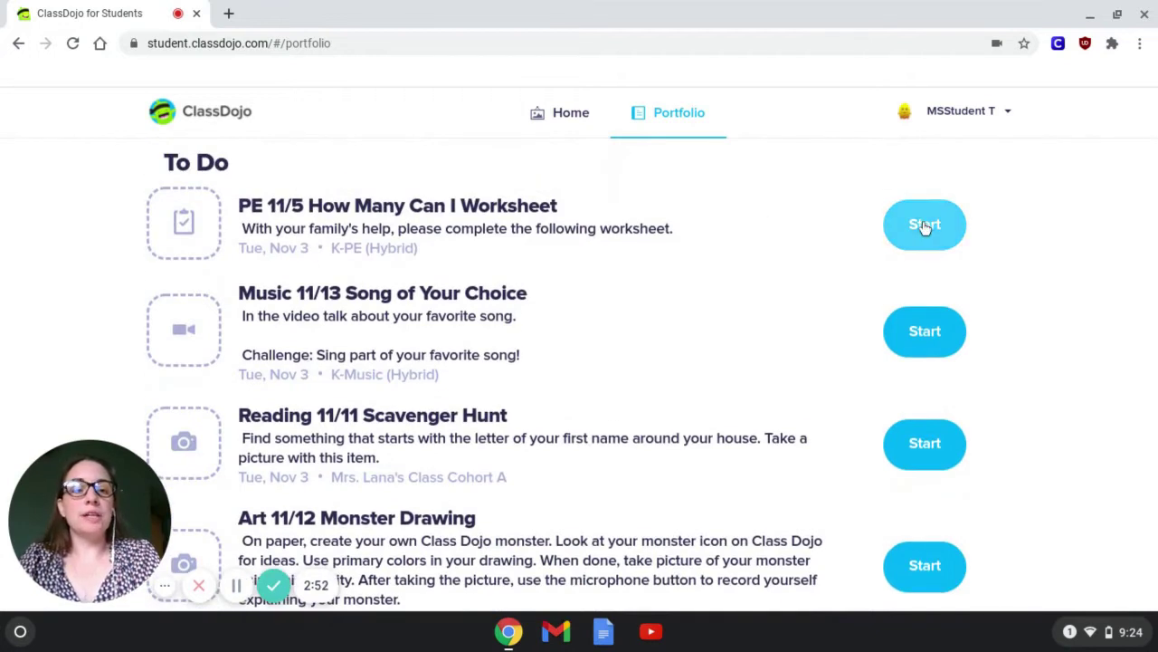
Start the PE 11/5 How Many Can I Worksheet and add the text "sgdvzsg" in the Jumping Jacks answer cell.
click(925, 226)
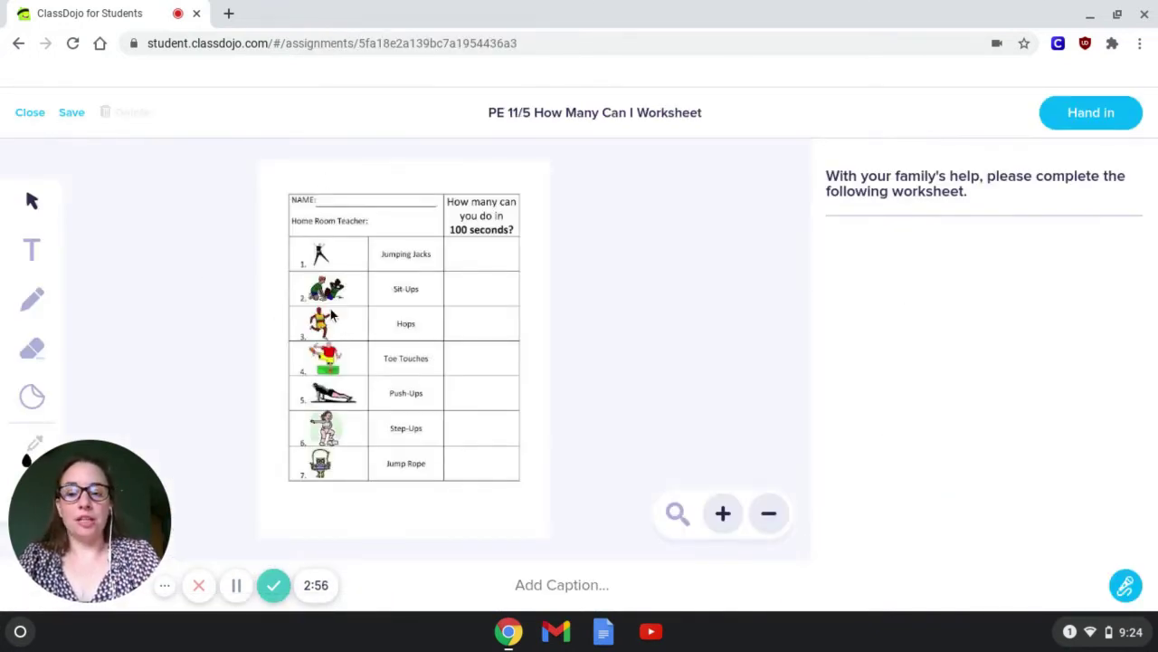
click(236, 584)
click(893, 587)
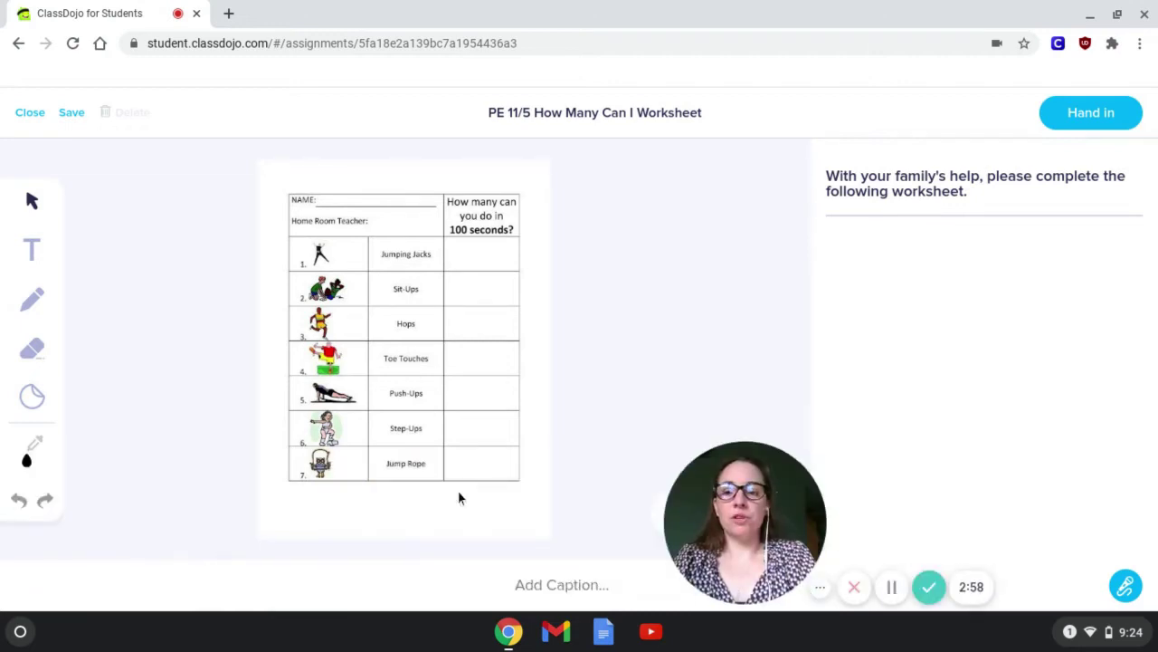
click(34, 253)
click(459, 256)
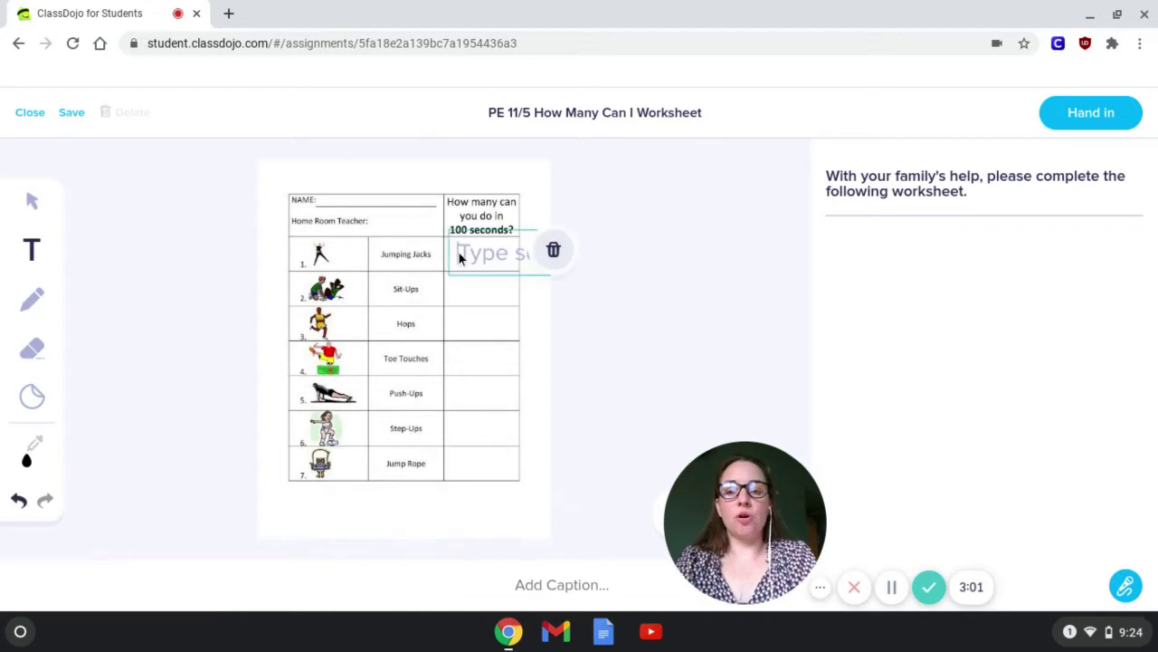
text(sgdvzs)
Draw a squiggle in the Hops answer cell with the medium-size pen in blue-violet.
click(32, 300)
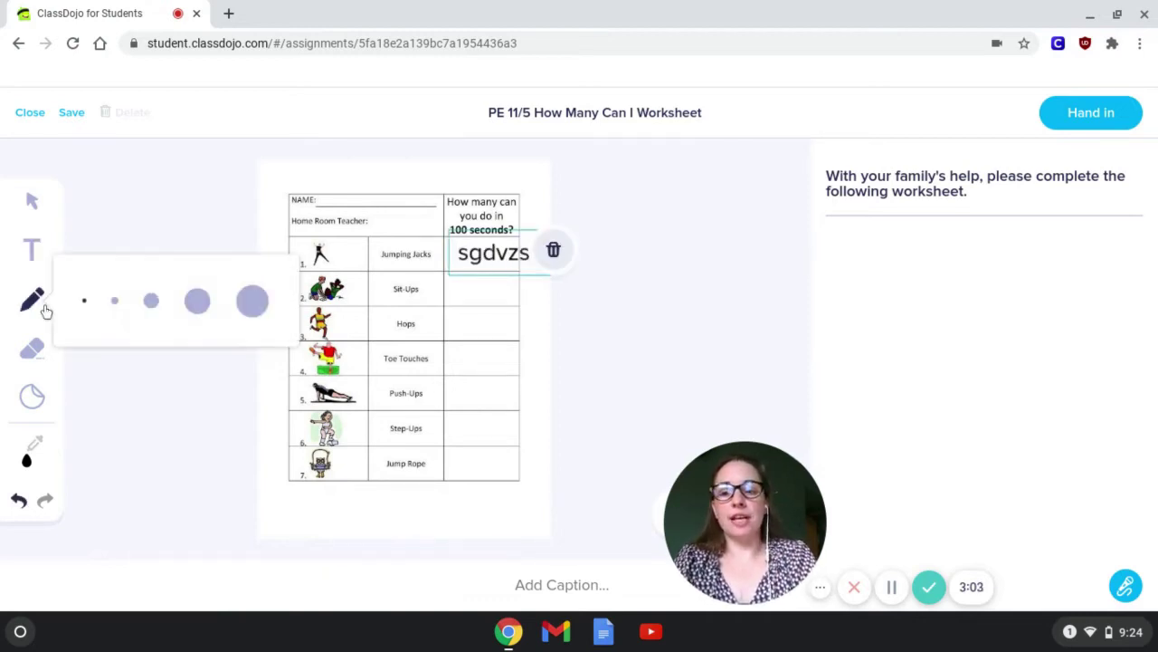
click(152, 300)
click(27, 460)
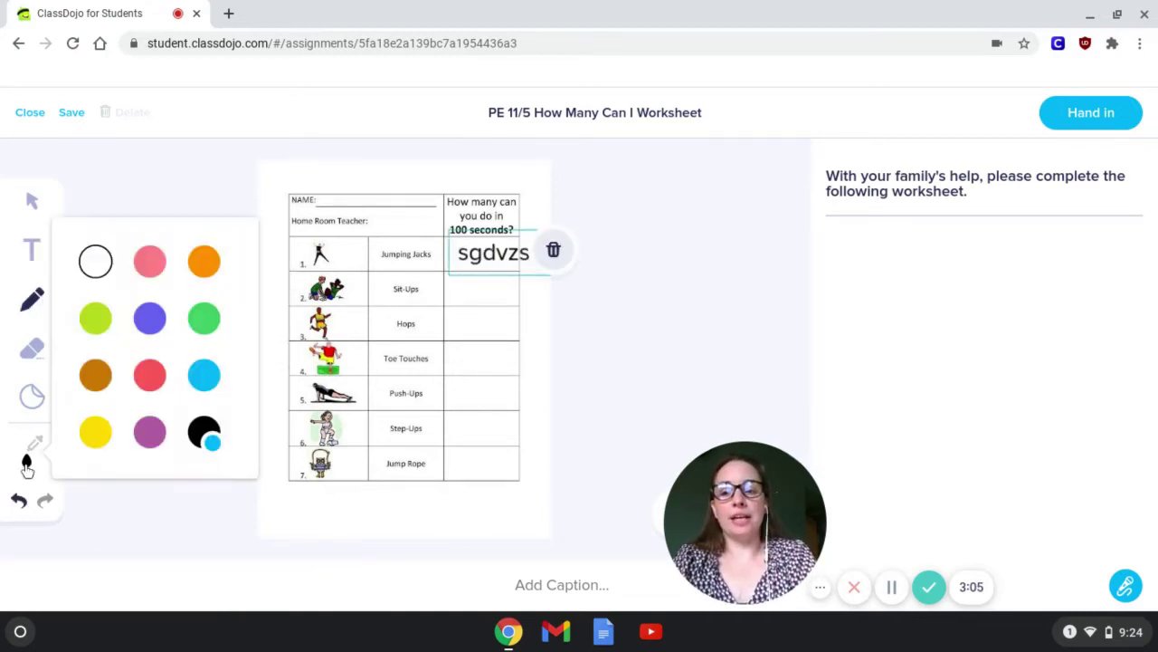
click(150, 316)
mouse_move(457, 333)
mouse_down()
mouse_move(486, 335)
mouse_move(507, 312)
mouse_up()
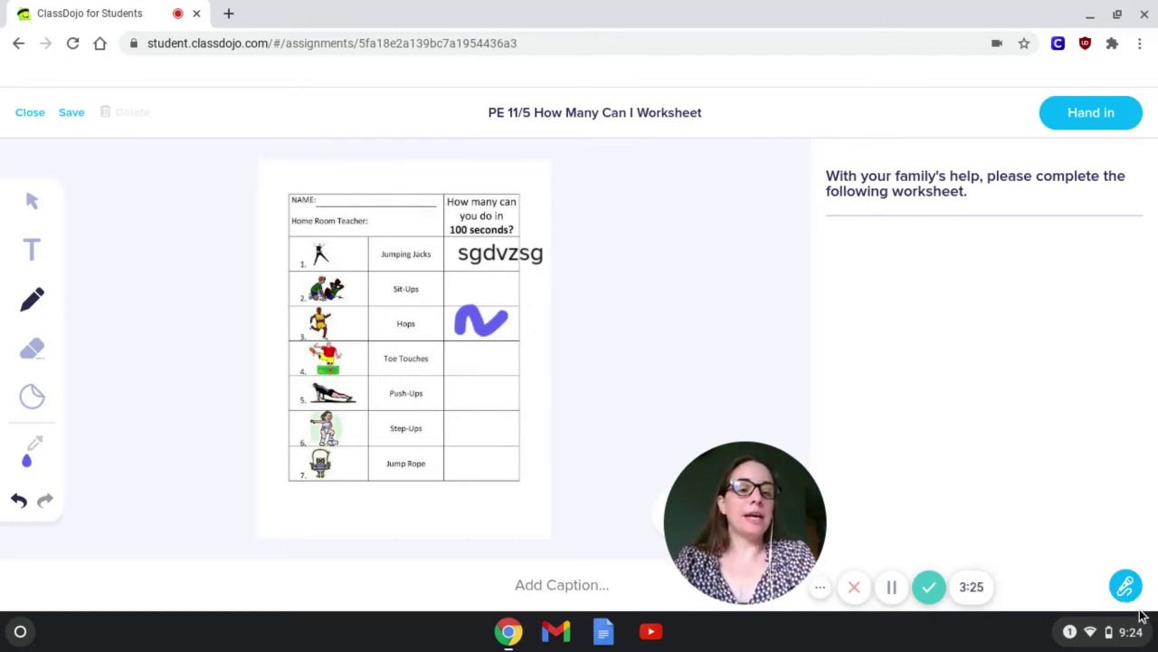
Hand in the PE worksheet and look through the submitted and older work in My Portfolio.
click(1093, 115)
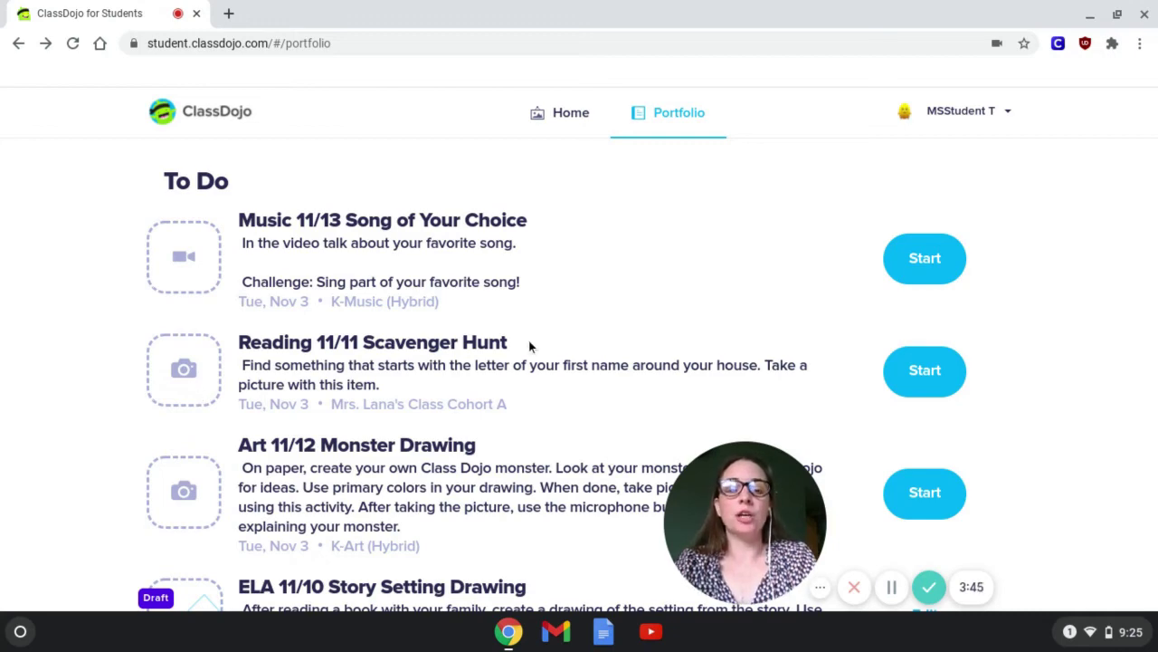
scroll(522, 347, down, 3)
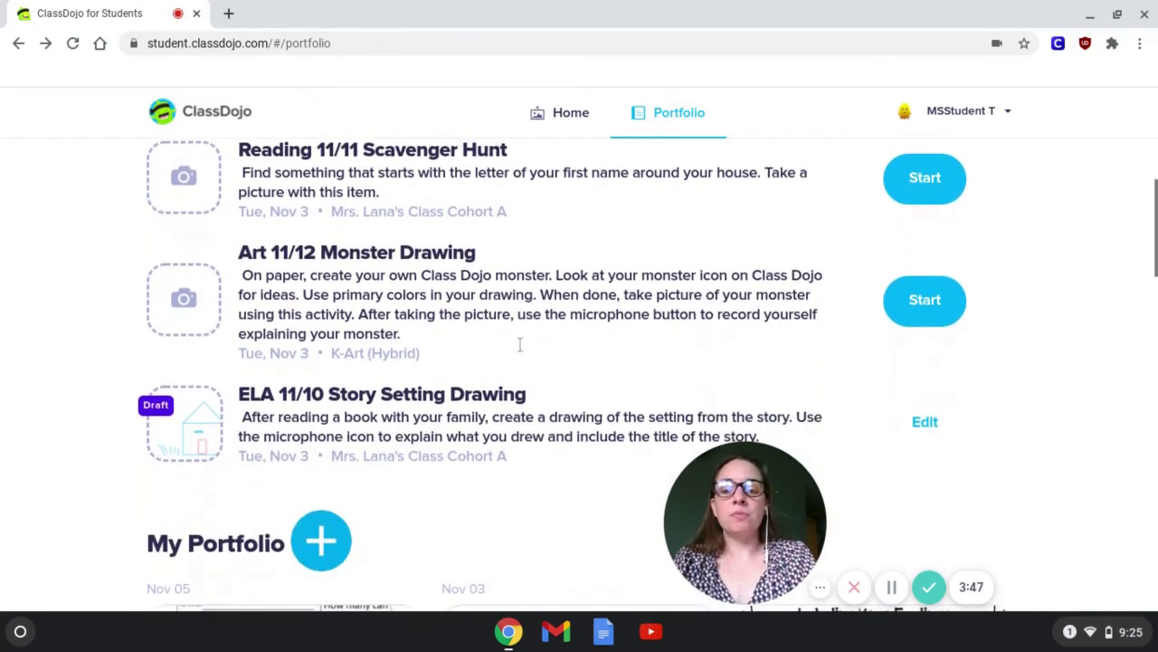
scroll(521, 342, down, 3)
scroll(521, 342, down, 1)
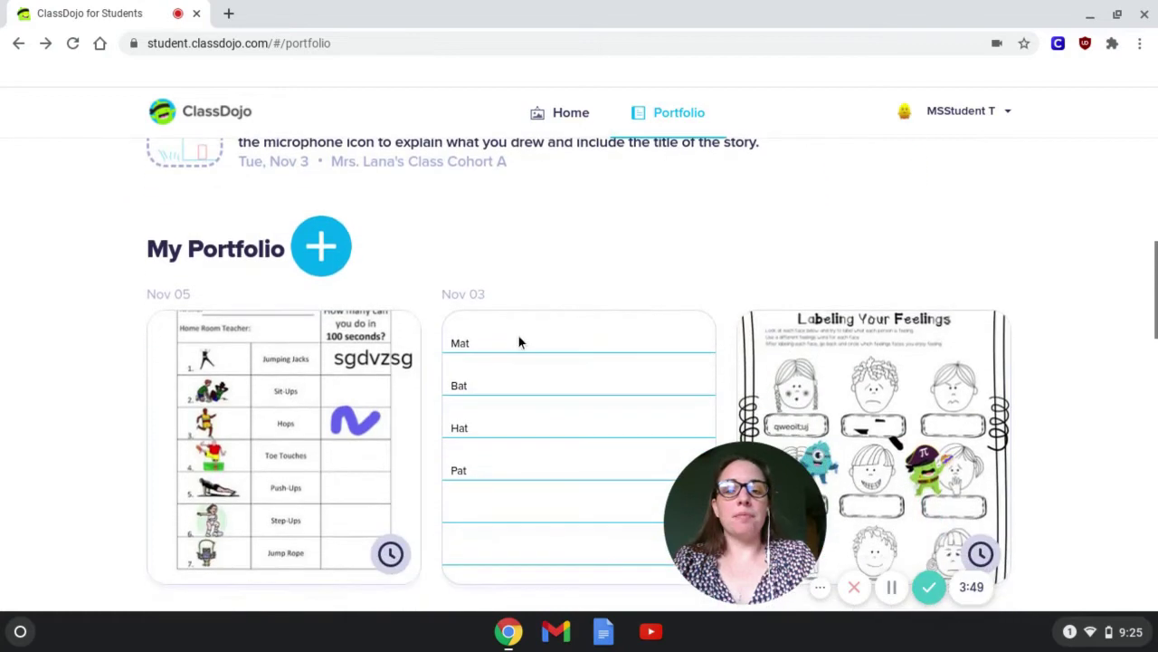
scroll(509, 413, down, 2)
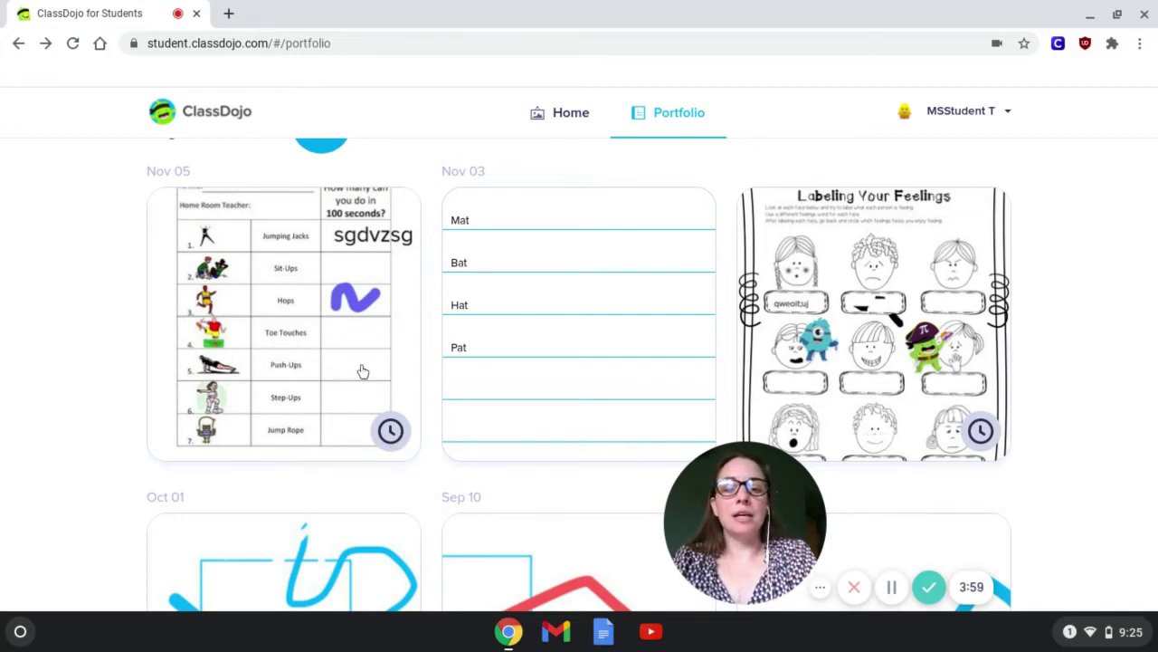
scroll(362, 371, down, 3)
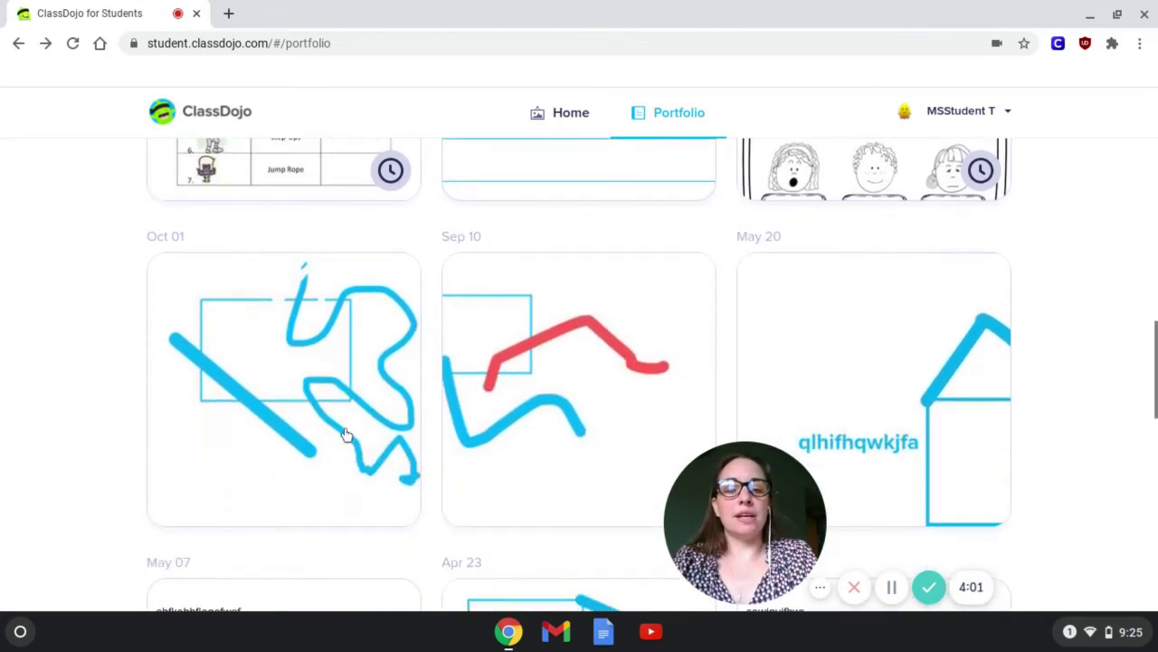
Open the ELA 11/10 Story Setting Drawing draft for editing, review the teacher's comment, and hand in the drawing.
scroll(344, 426, up, 2)
scroll(353, 427, up, 6)
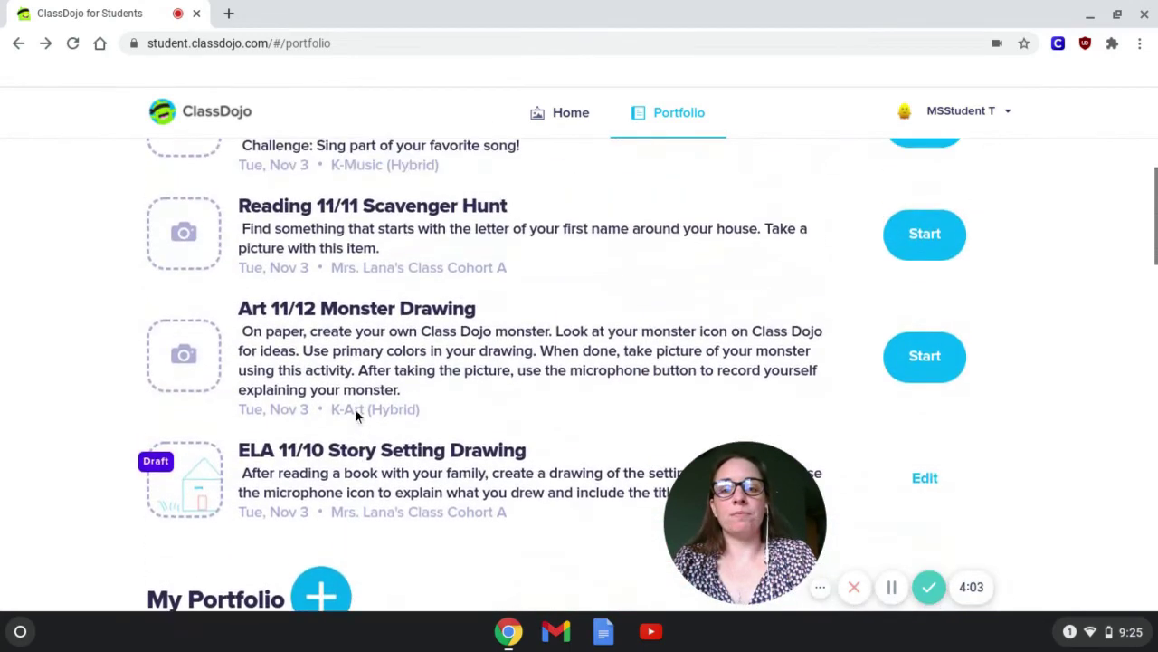
scroll(348, 404, down, 2)
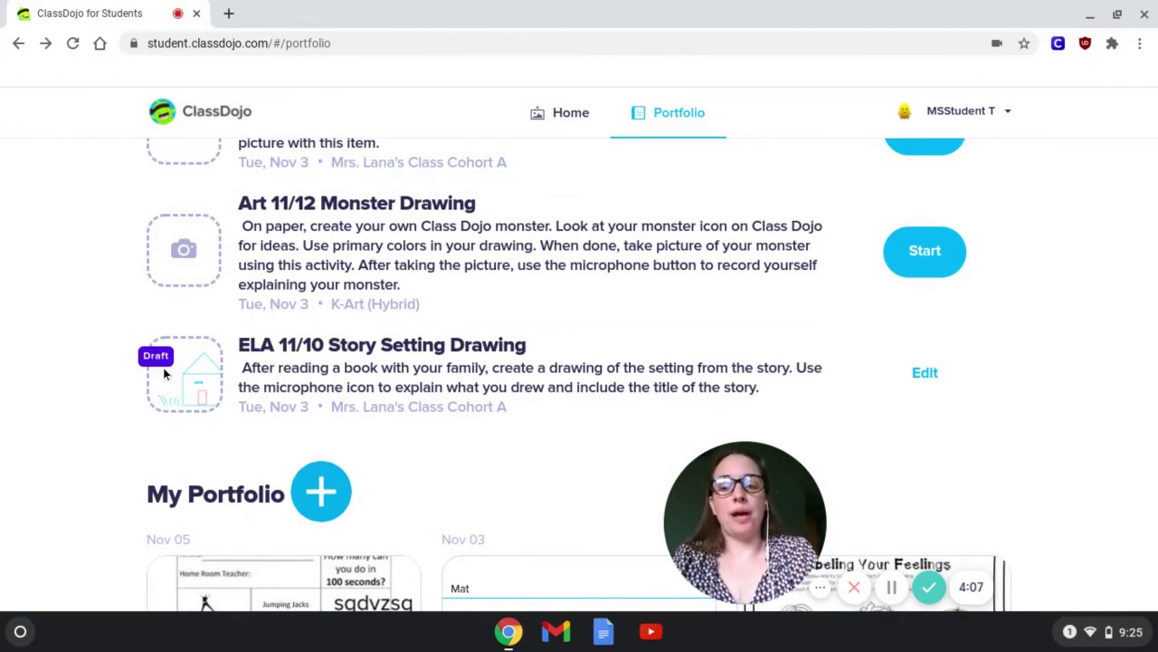
click(924, 372)
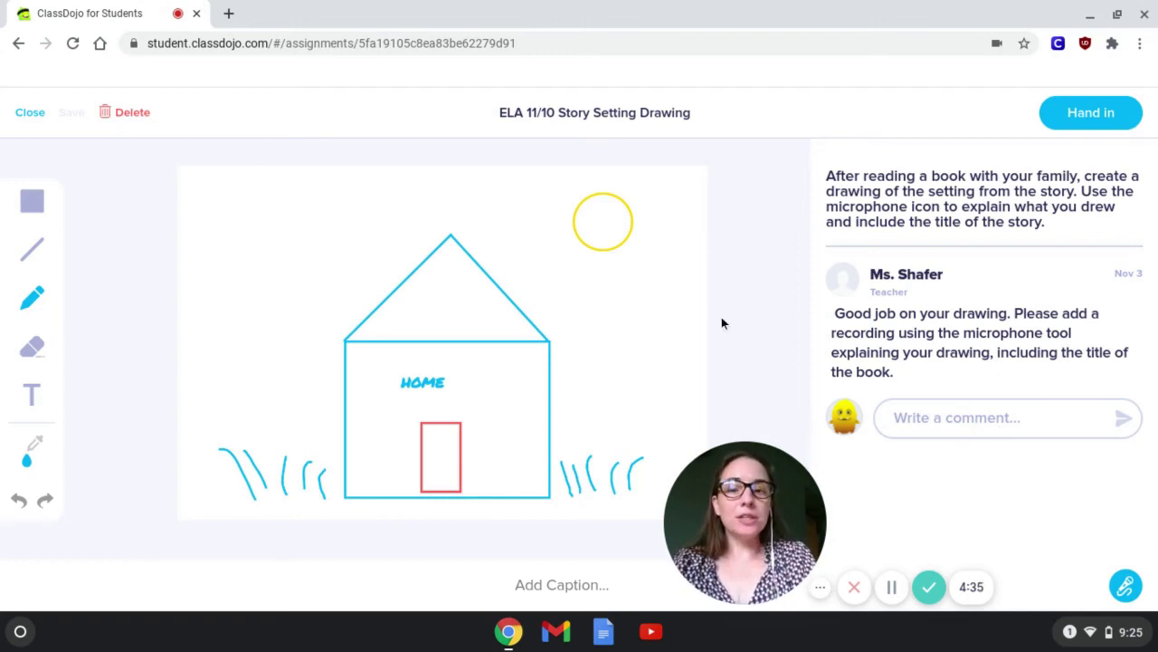
click(1109, 116)
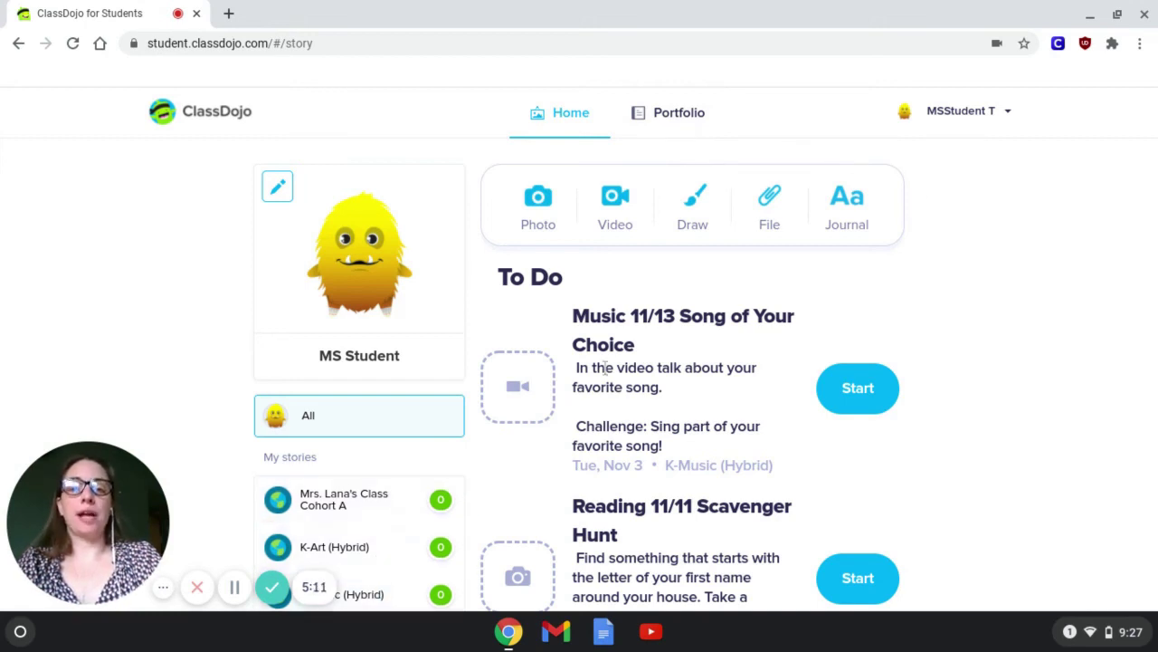
Go from the home page to the Portfolio and review the activities remaining in the To Do list.
click(697, 116)
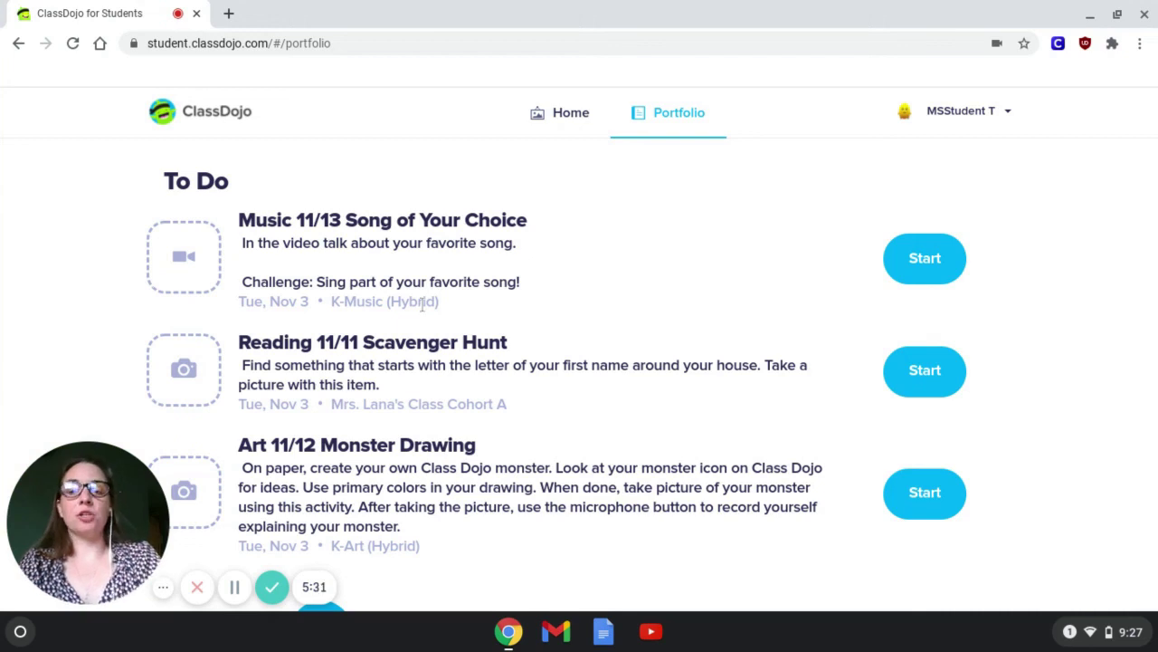
scroll(379, 435, down, 1)
scroll(379, 434, up, 1)
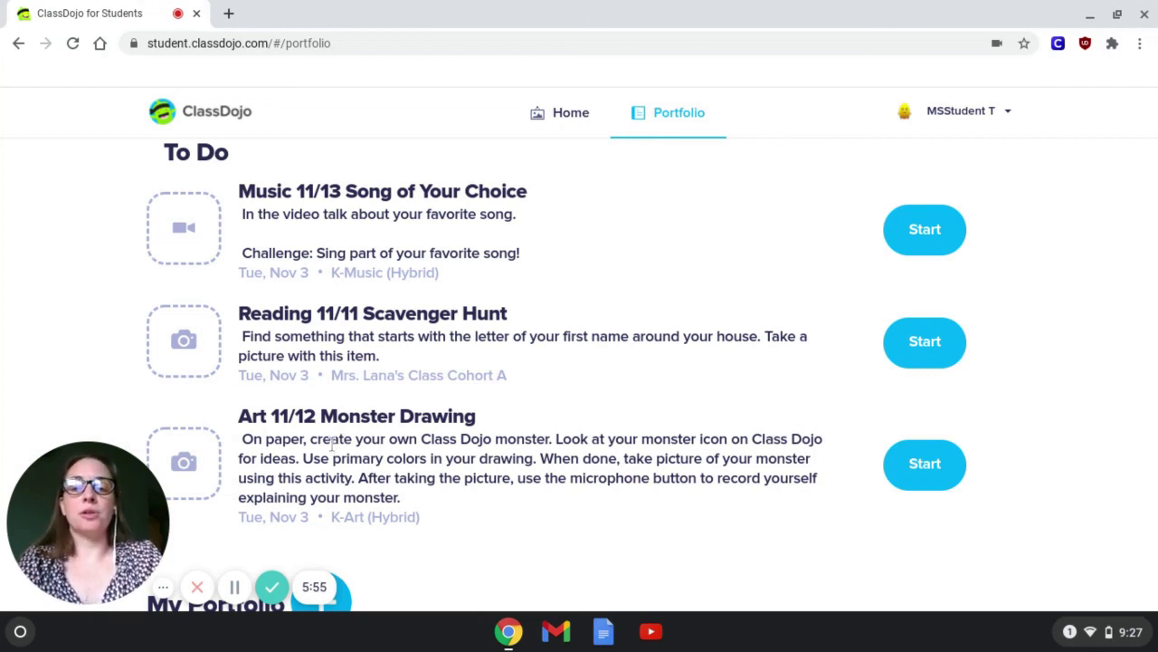
click(283, 588)
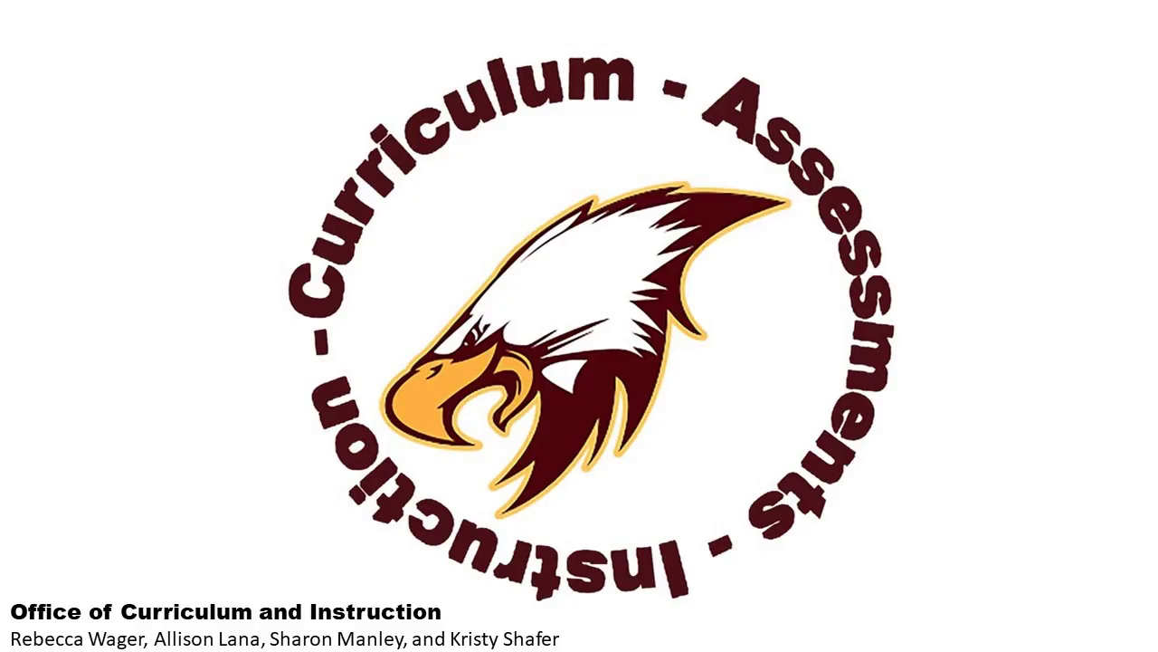